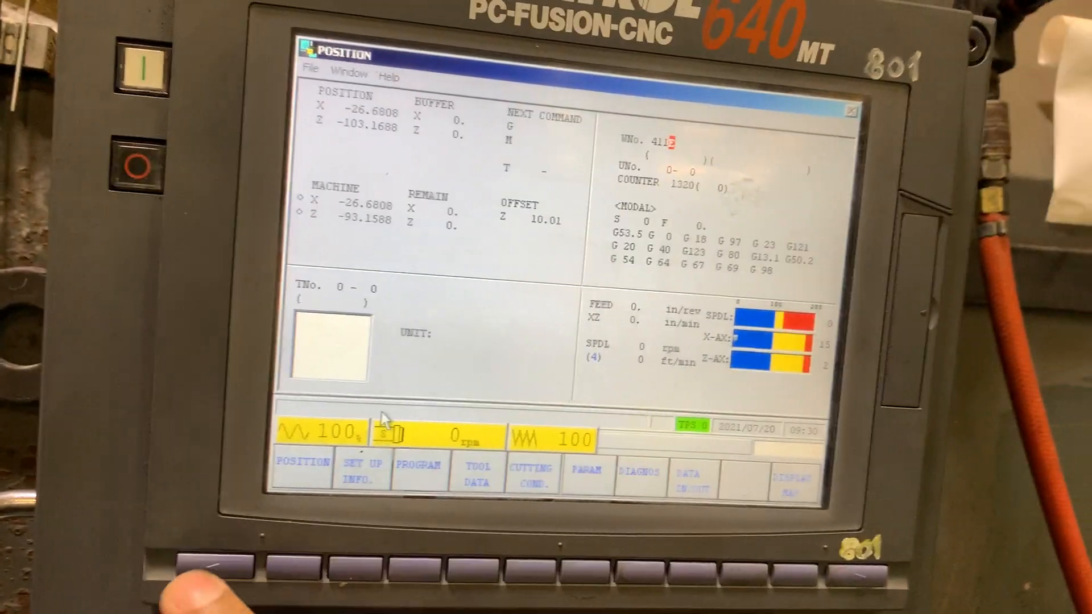
Show the maker diagnosis monitor with live memory and I/O bit tables via DIAGNOS, VERSION, DIAGNOS MONITOR.
key(F7)
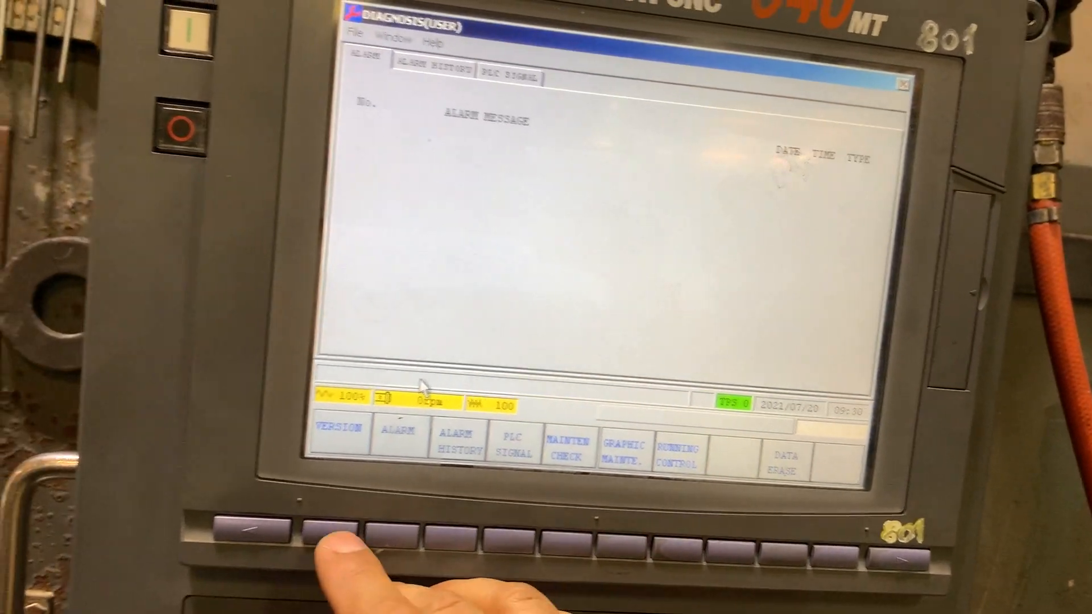
key(F2)
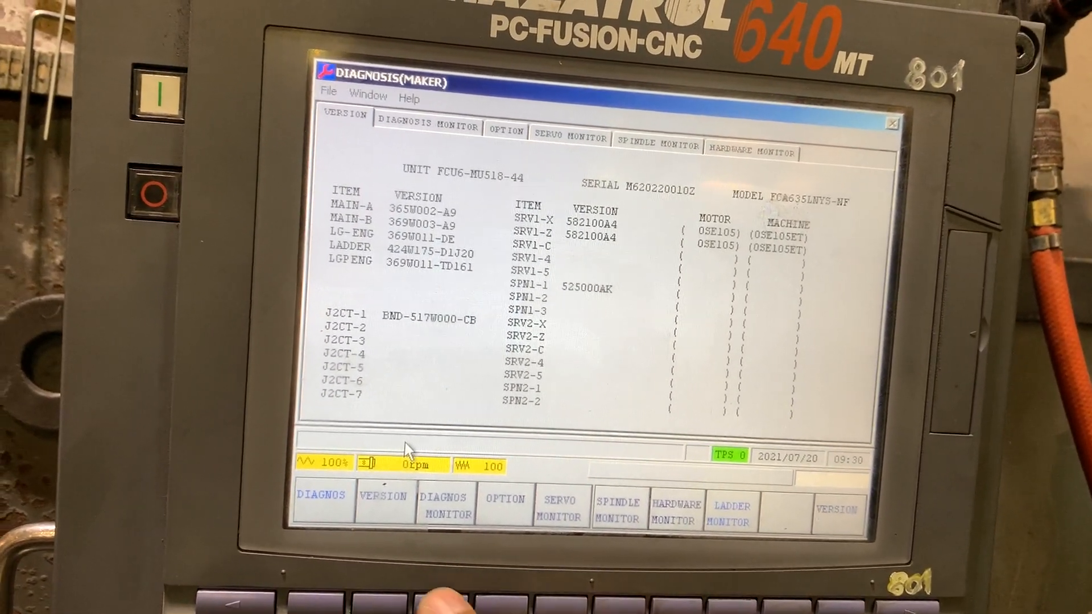
key(F3)
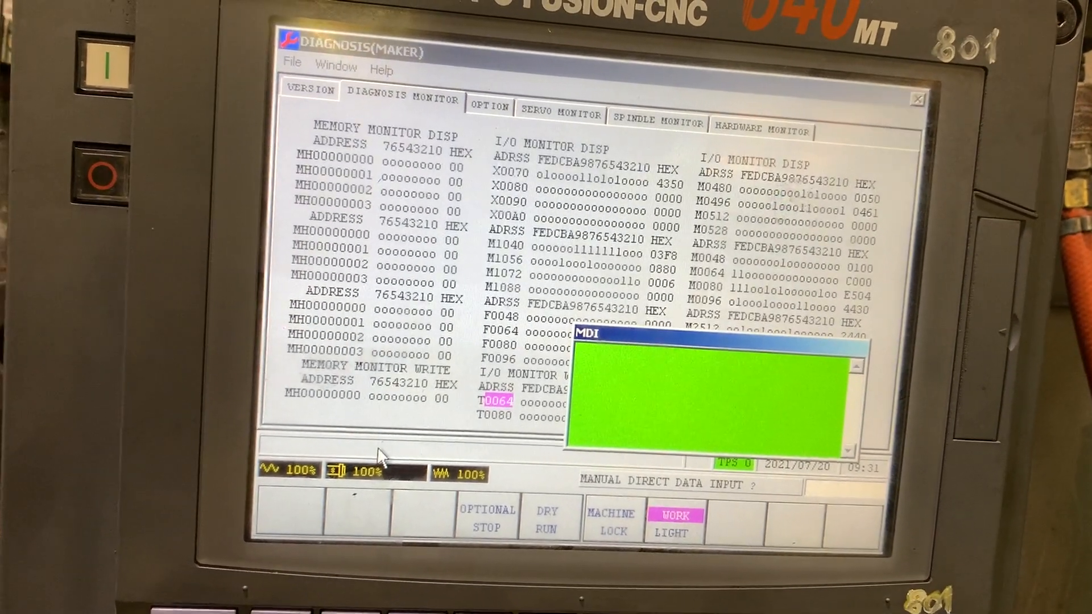
text(T0100)
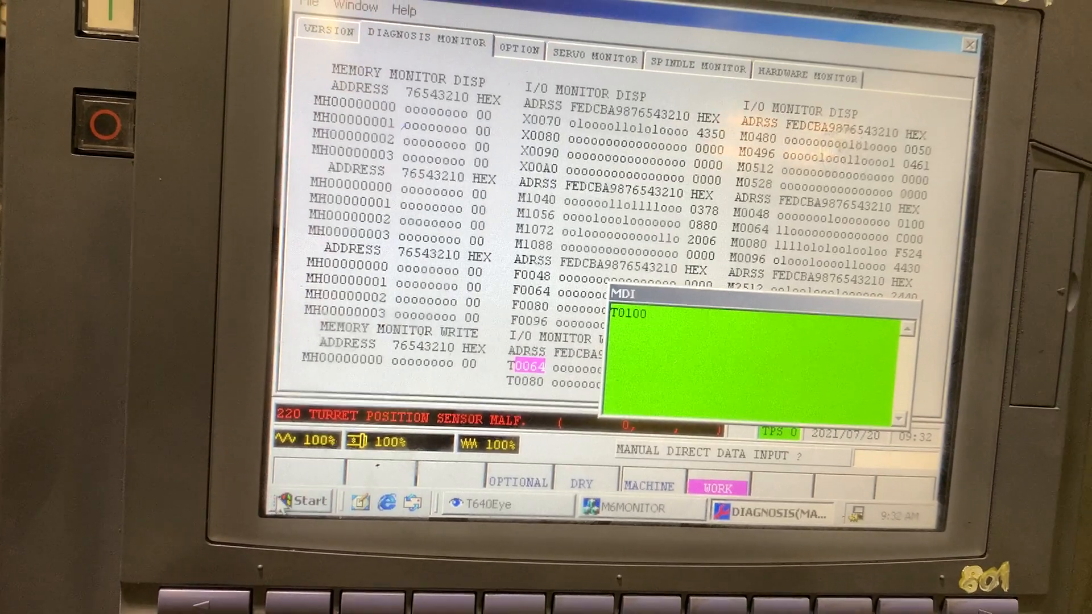
Launch MR-J2-CT Setup Software from the Start menu and confirm TURRET is the selected axis.
key(super)
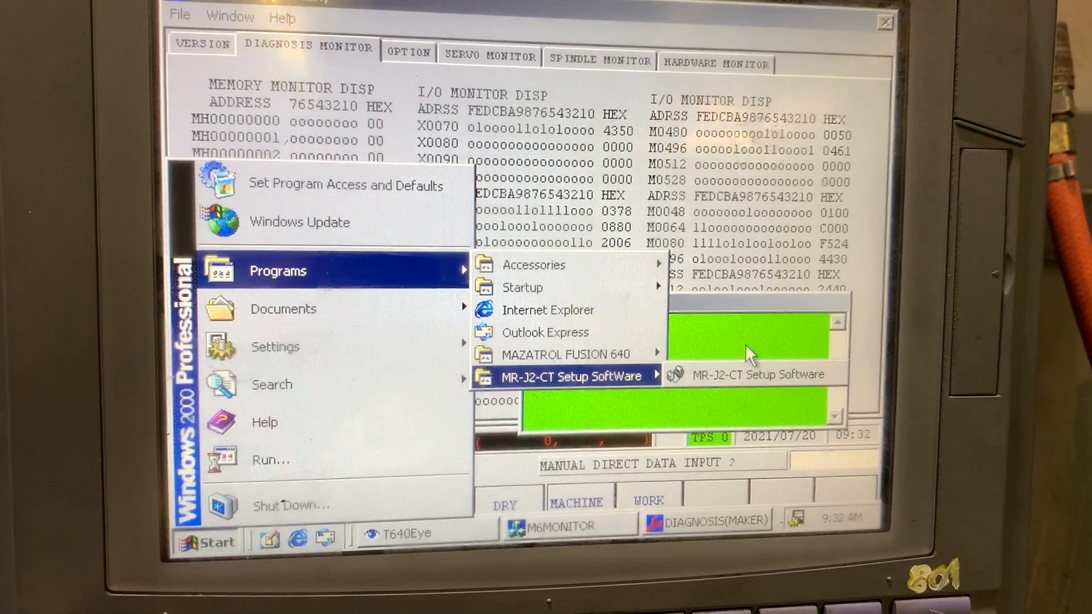
mouse_move(599, 381)
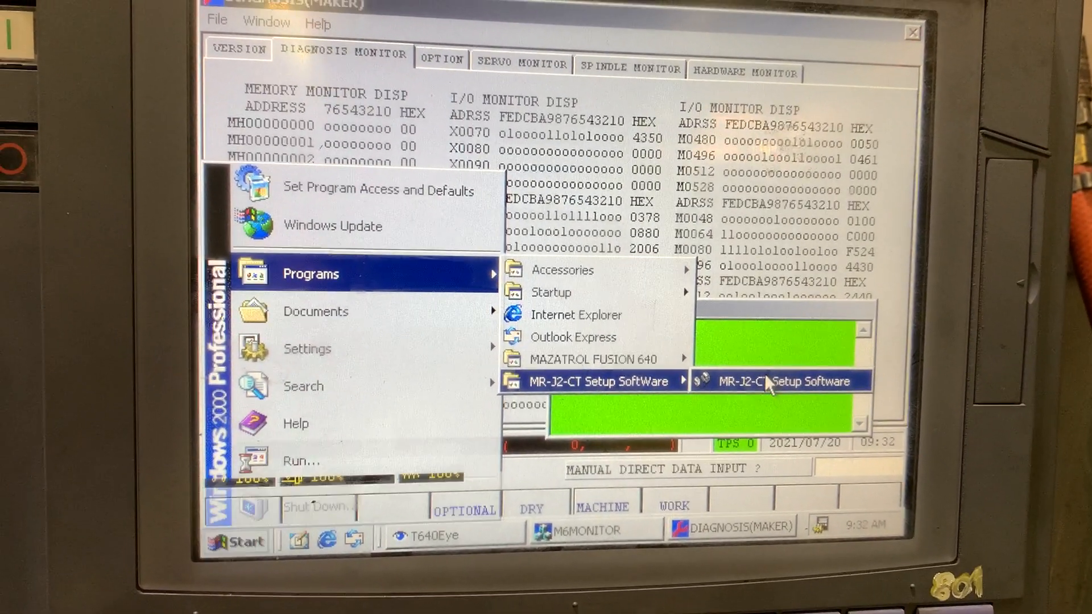
click(752, 373)
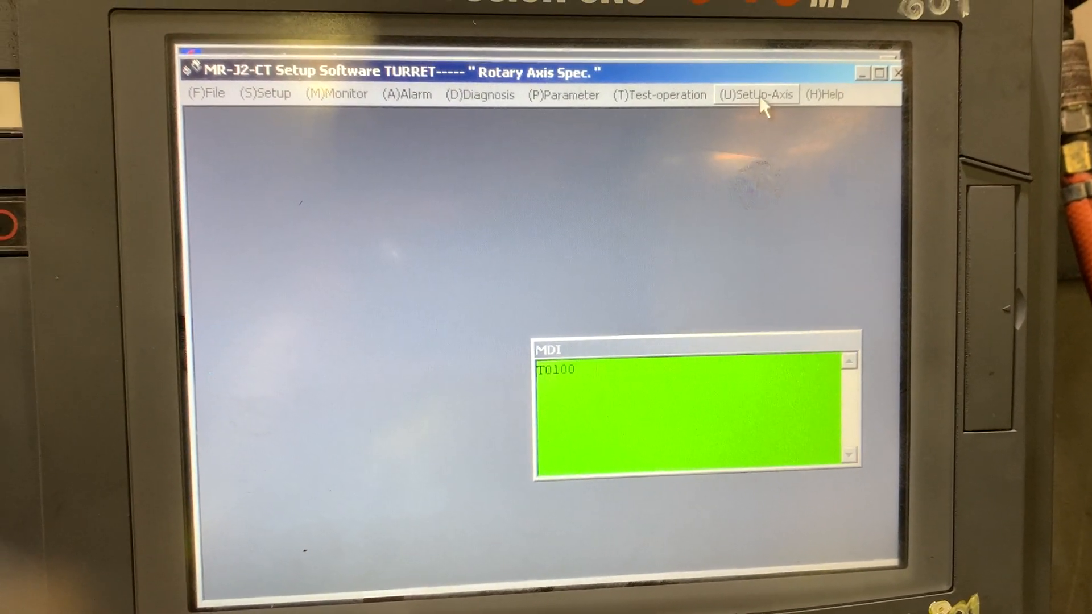
click(749, 110)
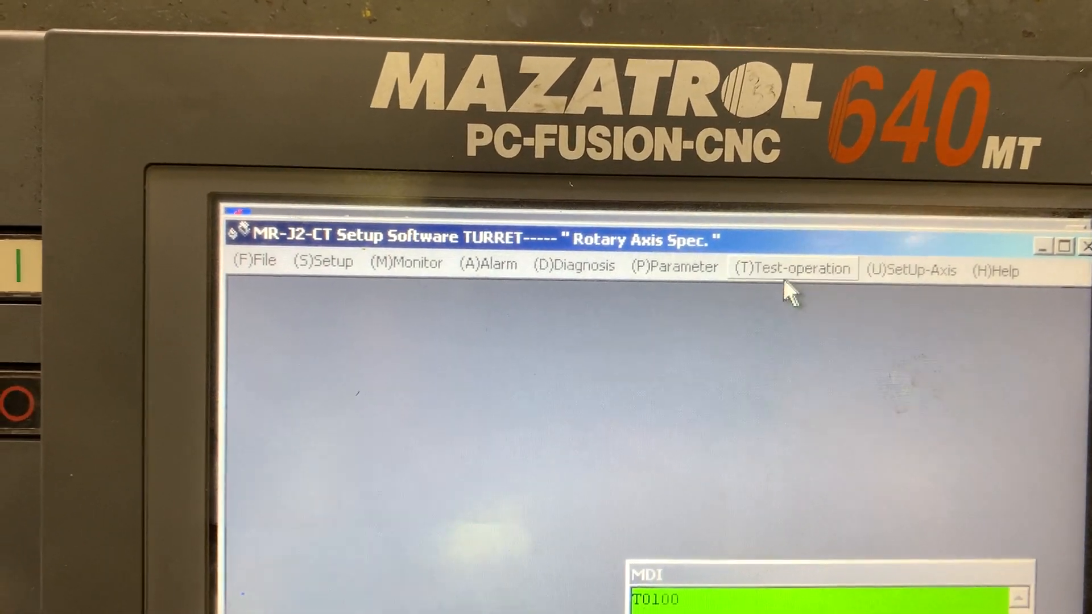
Display the turret drive alarm list and request a reset of the Z70 'Origin set incomplete' alarm.
click(500, 271)
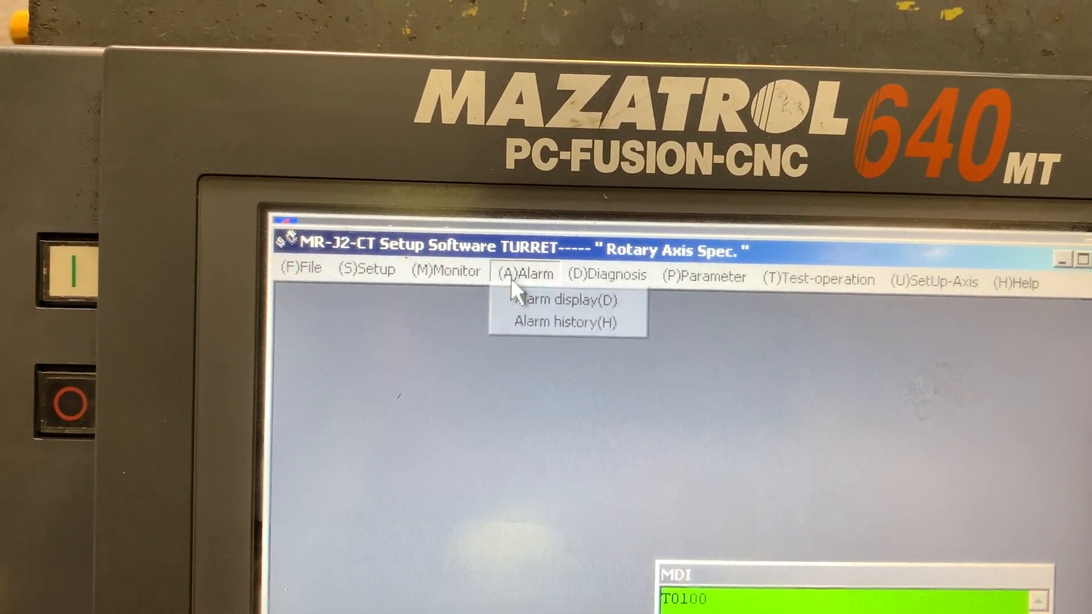
click(522, 290)
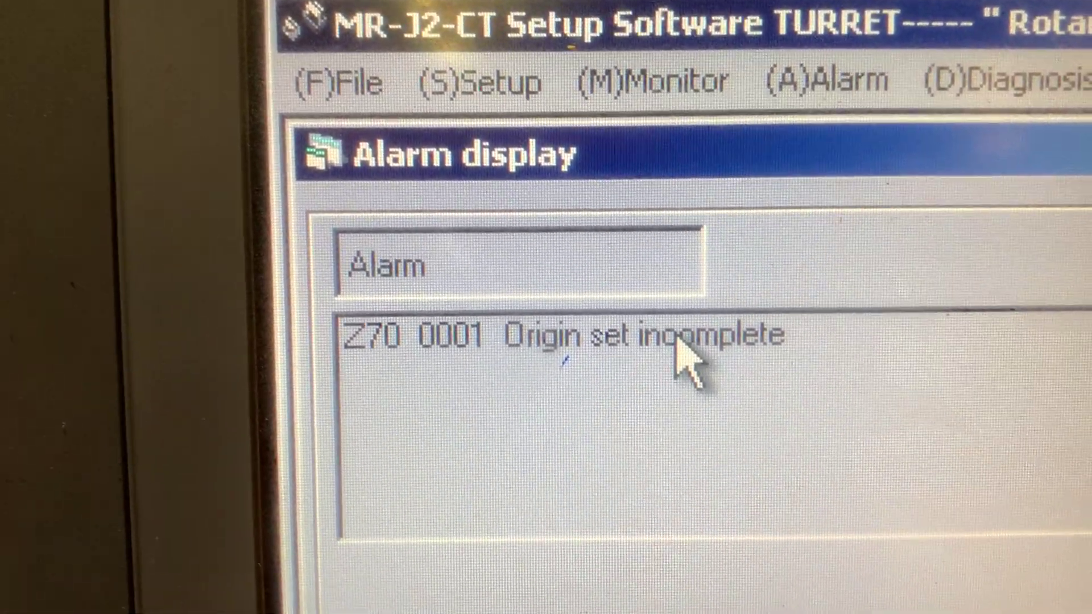
click(632, 363)
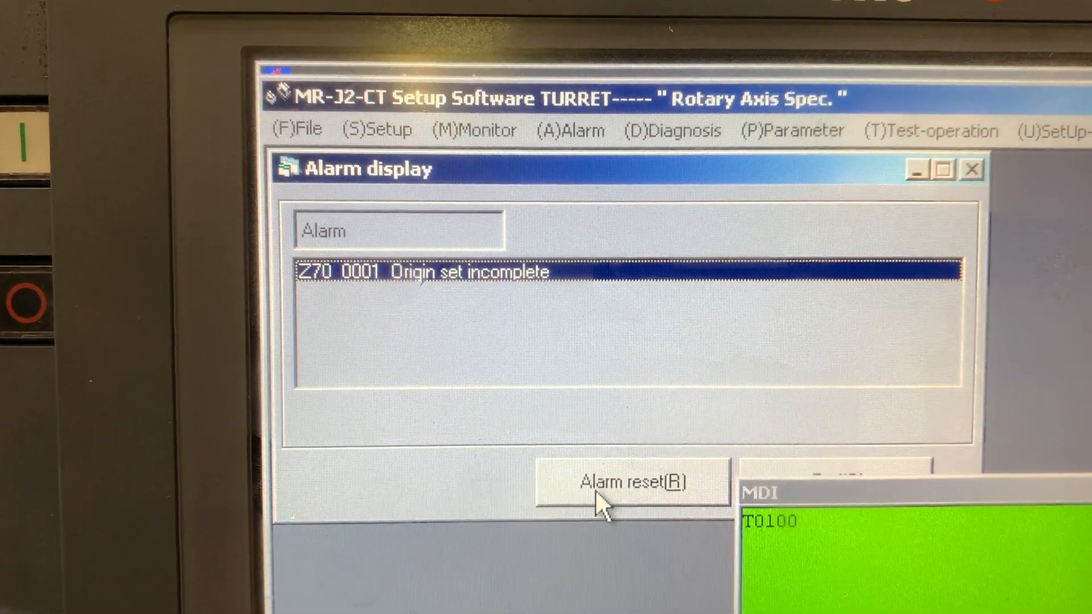
click(673, 470)
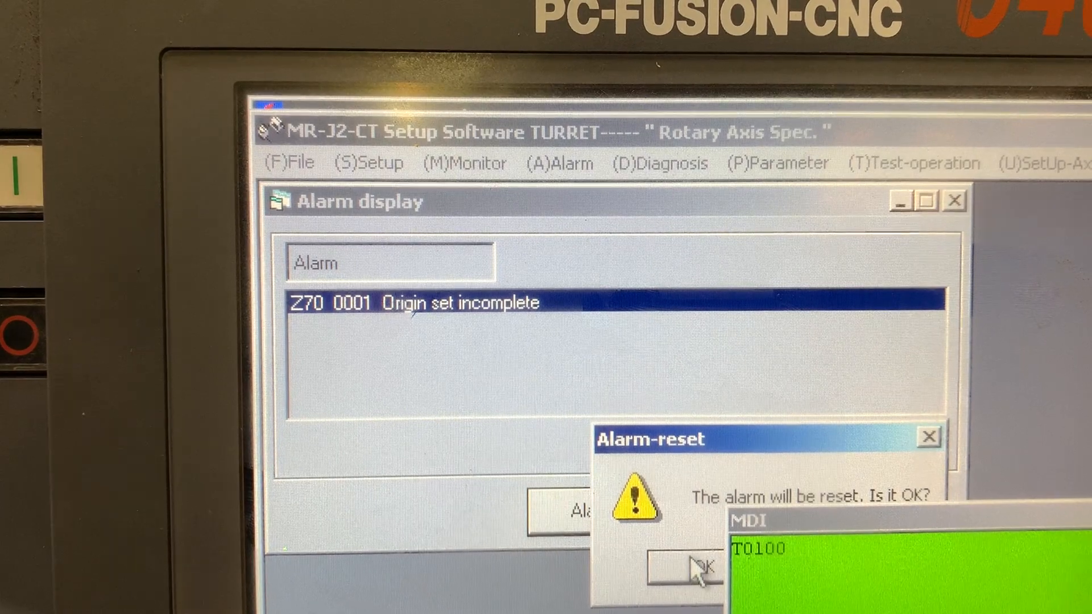
click(691, 568)
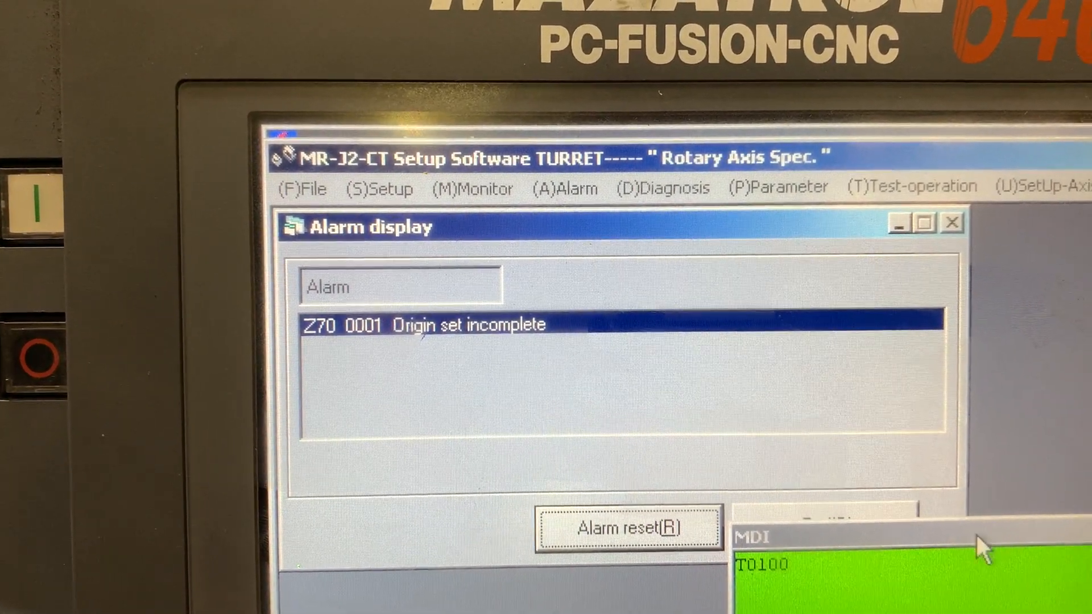
Check the CNC diagnosis monitor, then request and confirm the Z70 alarm reset a second time.
click(960, 528)
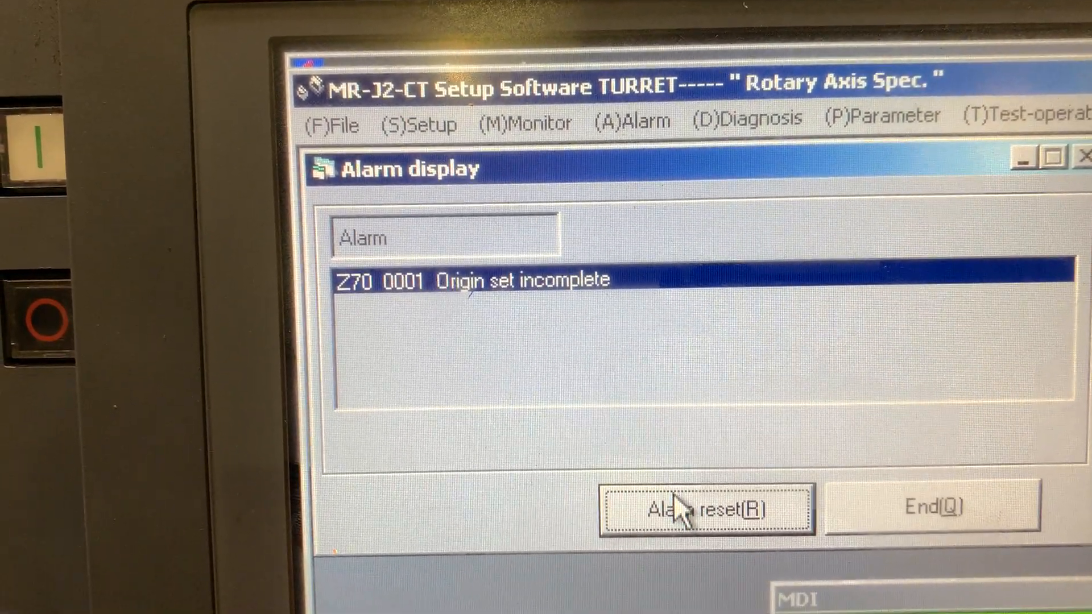
click(676, 496)
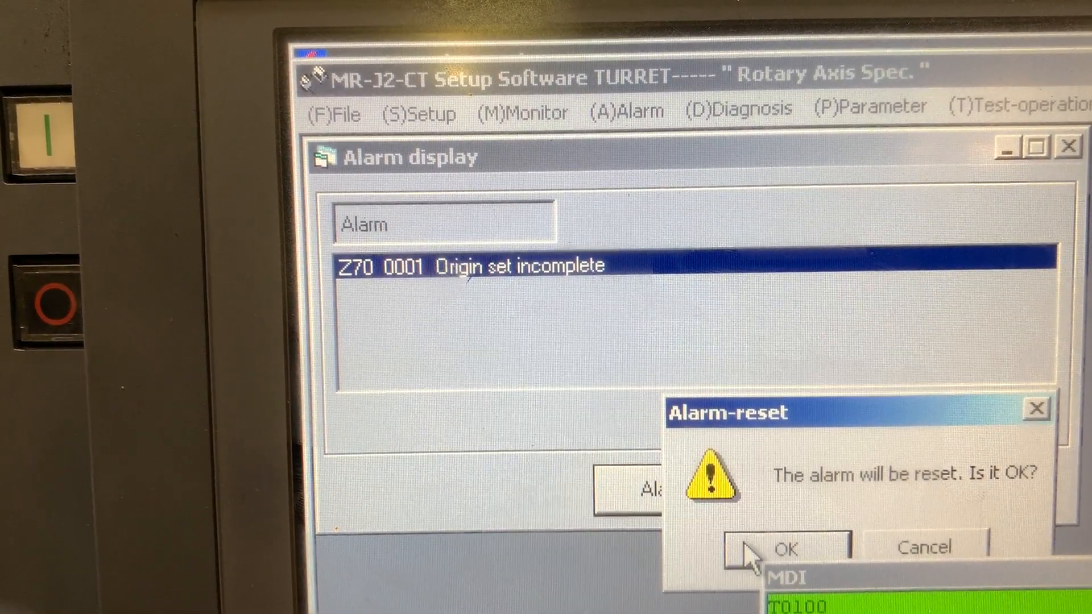
click(750, 555)
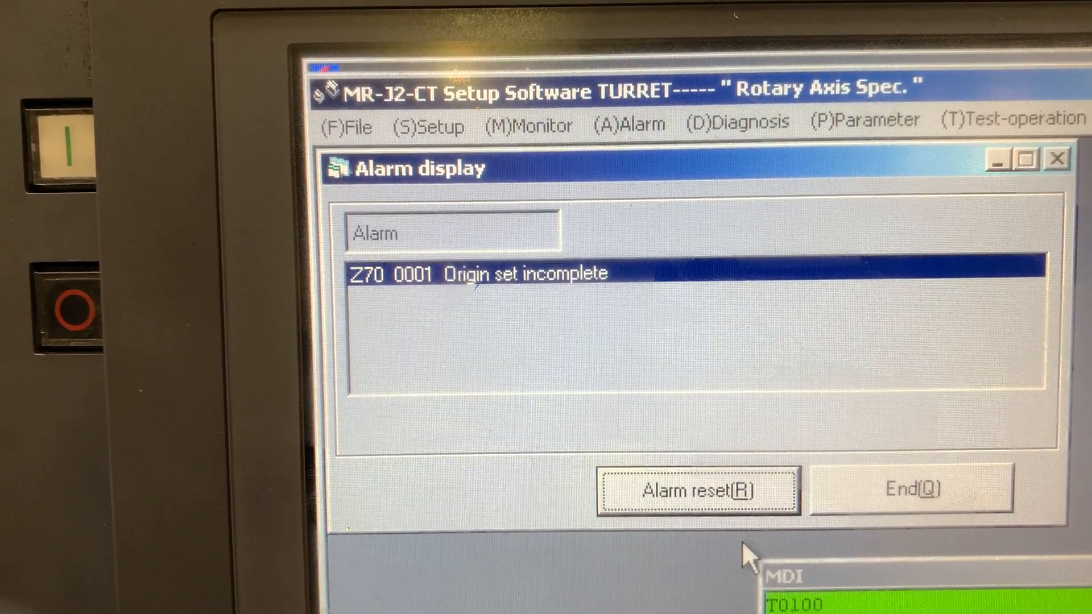